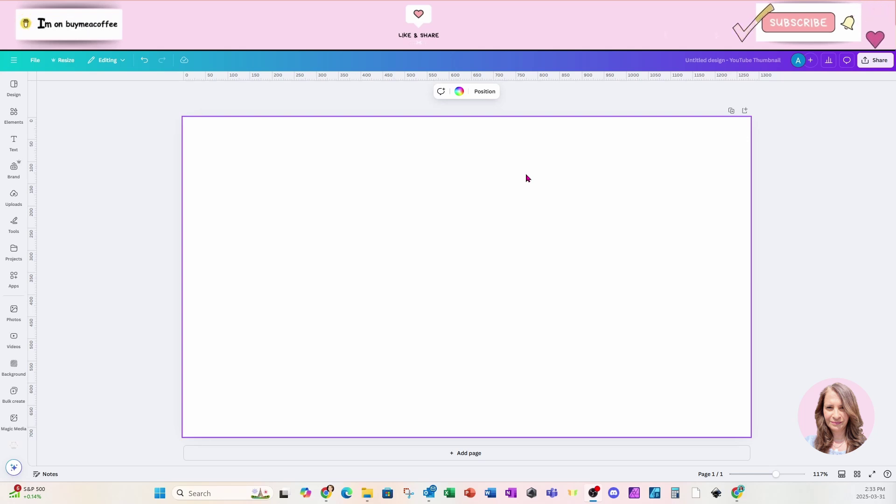
Step: Add the cookie-and-Peeps photo from Recently used elements and set it as the page background
{"action": "left_click", "coordinate": [14, 122]}
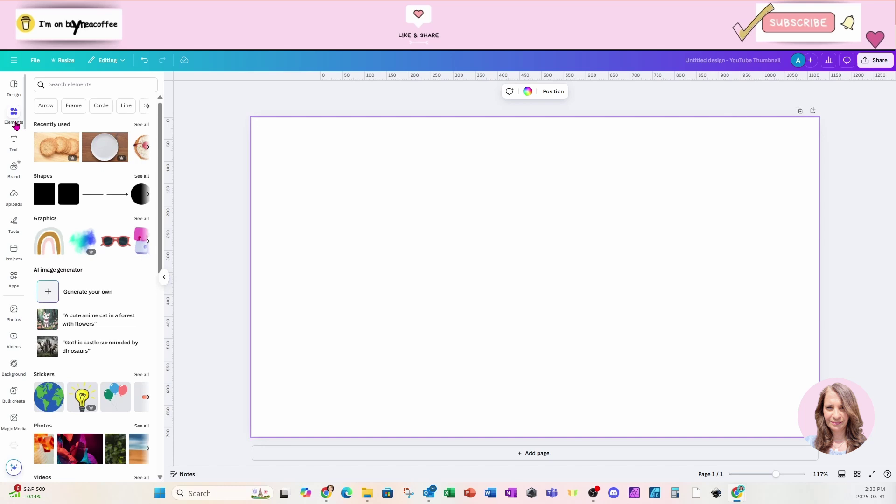
{"action": "left_click", "coordinate": [142, 124]}
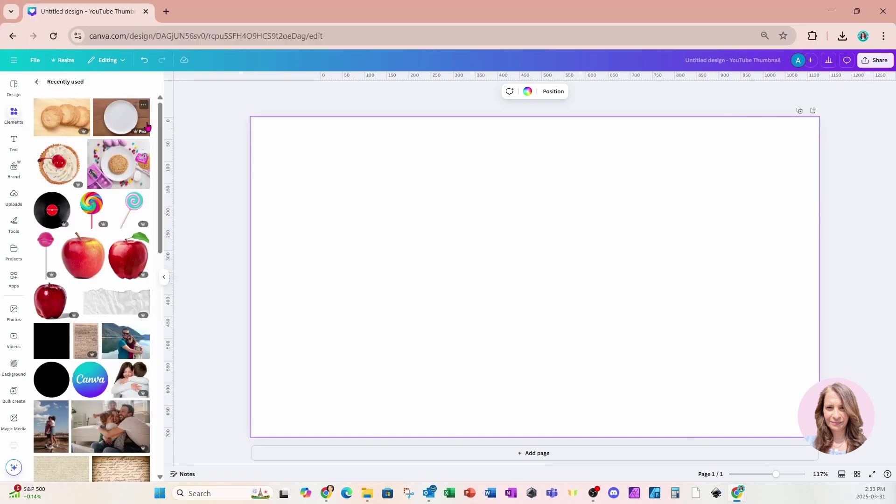
{"action": "left_click", "coordinate": [117, 162]}
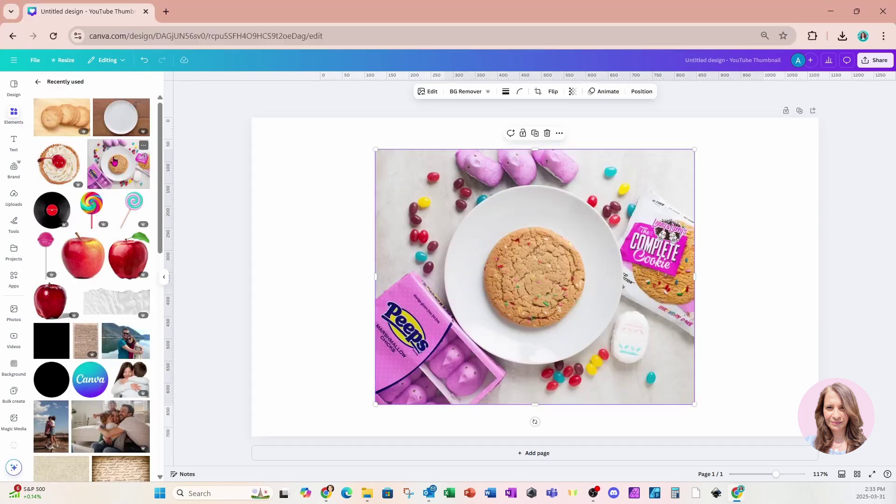
{"action": "right_click", "coordinate": [502, 218]}
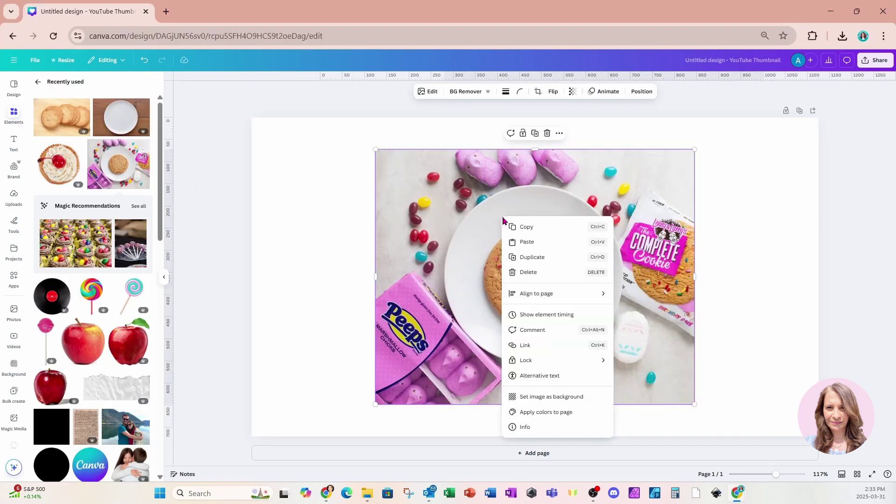
{"action": "left_click", "coordinate": [581, 398]}
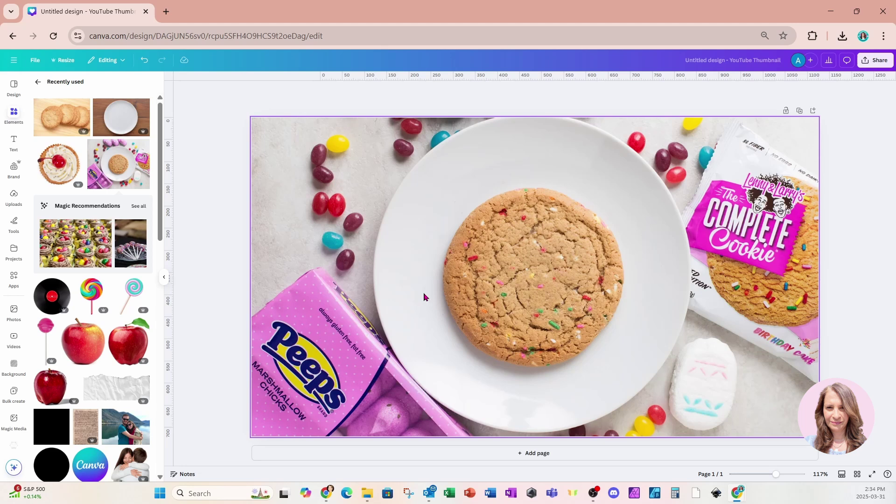
Step: Search the Apps library for 'type curve' and launch the Type Curve app
{"action": "left_click", "coordinate": [15, 277]}
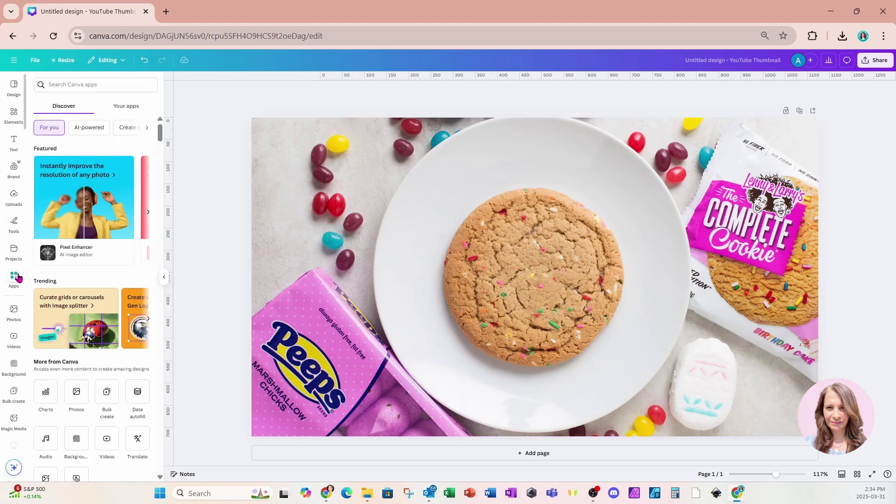
{"action": "left_click", "coordinate": [76, 81]}
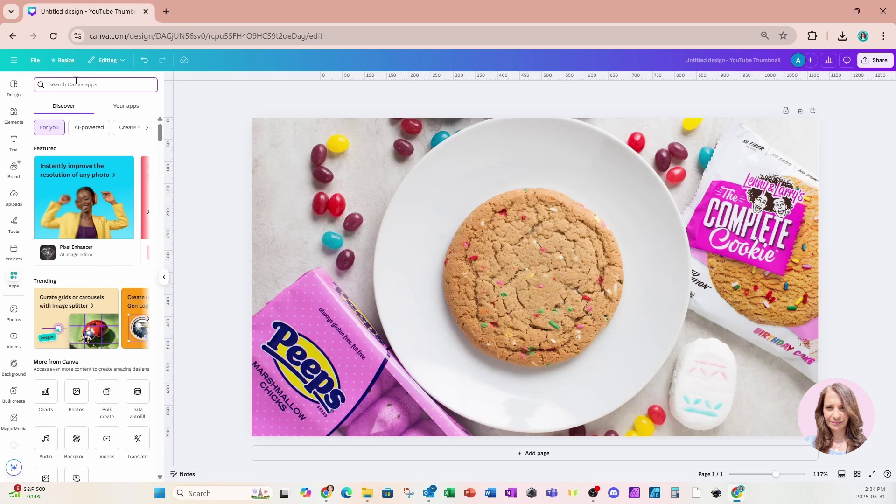
{"action": "type", "text": "ty"}
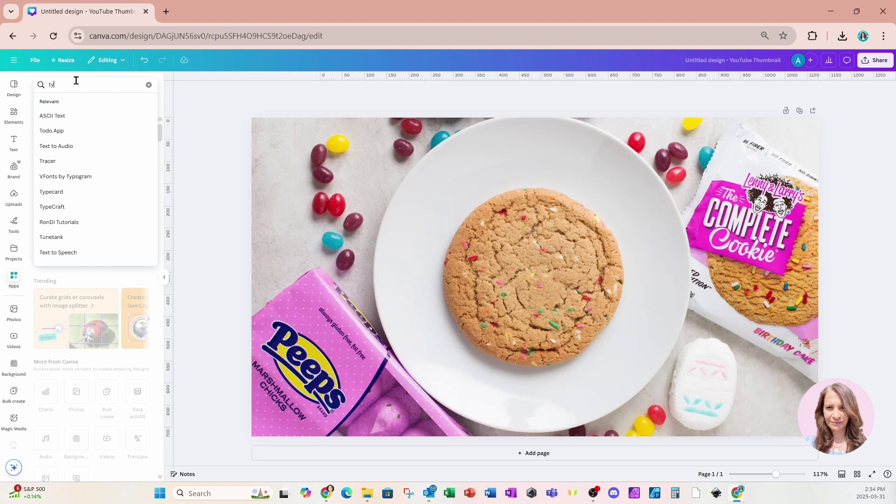
{"action": "type", "text": "pe curve"}
{"action": "key", "text": "Return"}
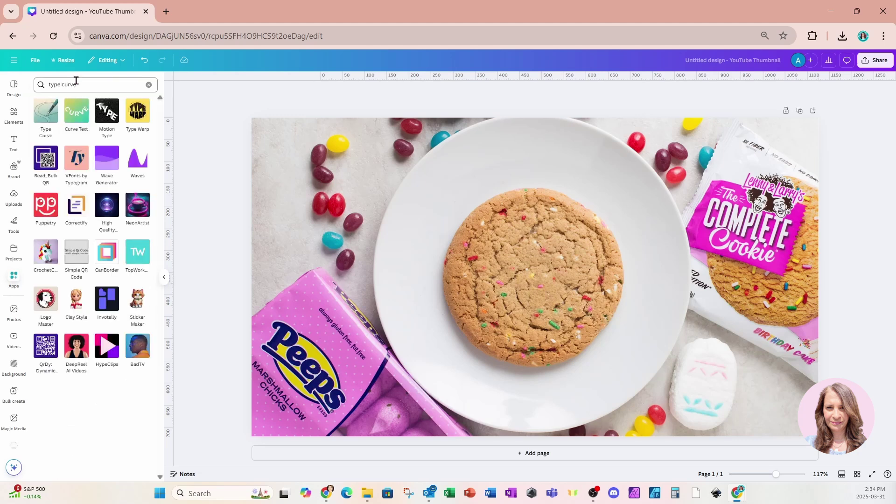
{"action": "left_click", "coordinate": [45, 116]}
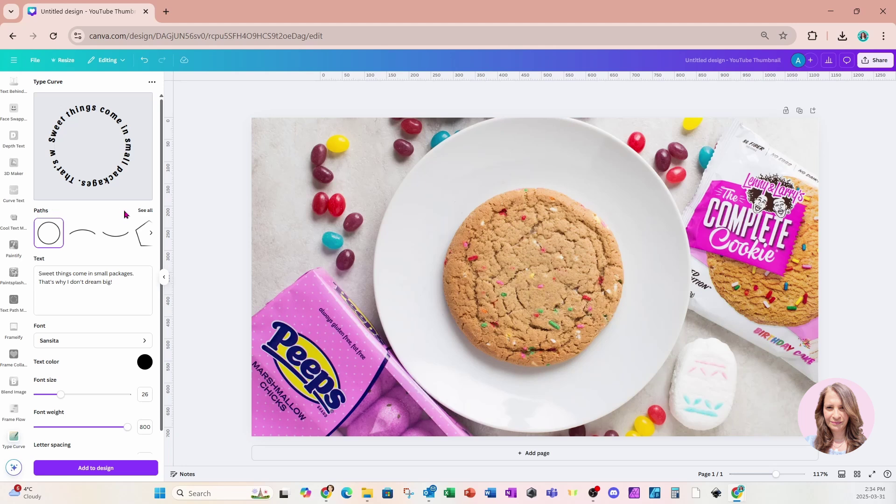
Step: Swap the sample curved text for 'The best things come in small packages. That's why I dream small.'
{"action": "left_click_drag", "start_coordinate": [121, 281], "coordinate": [24, 274]}
{"action": "key", "text": "BackSpace"}
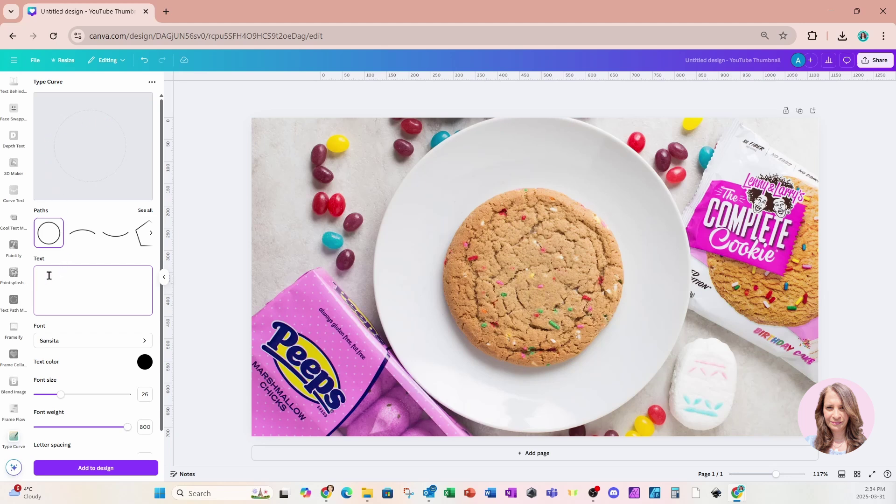
{"action": "type", "text": "enjoying life one cookie at a time"}
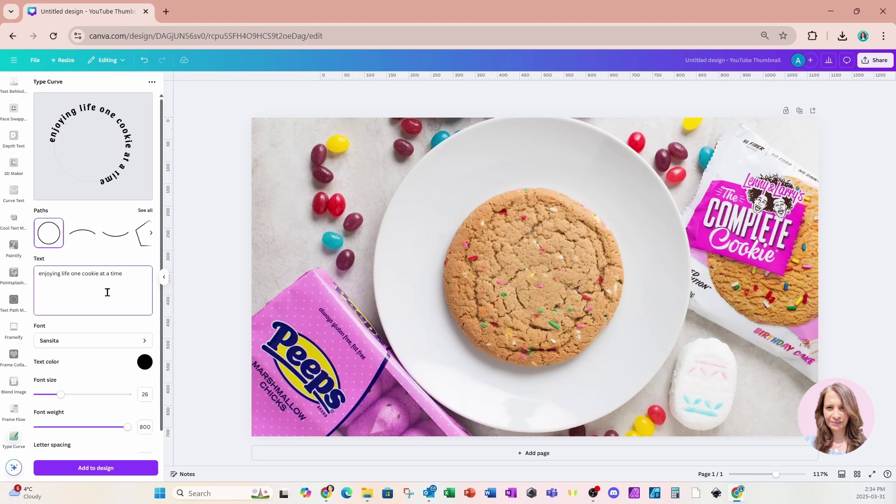
{"action": "left_click_drag", "start_coordinate": [126, 275], "coordinate": [32, 281]}
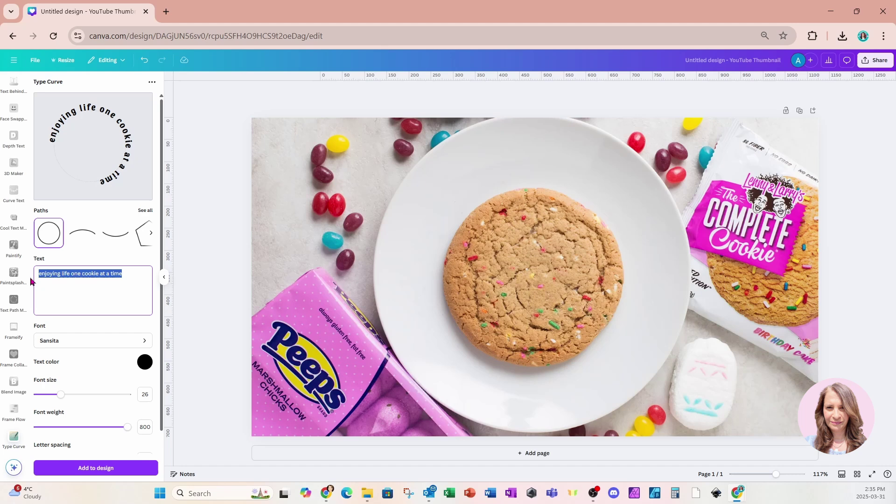
{"action": "type", "text": "E"}
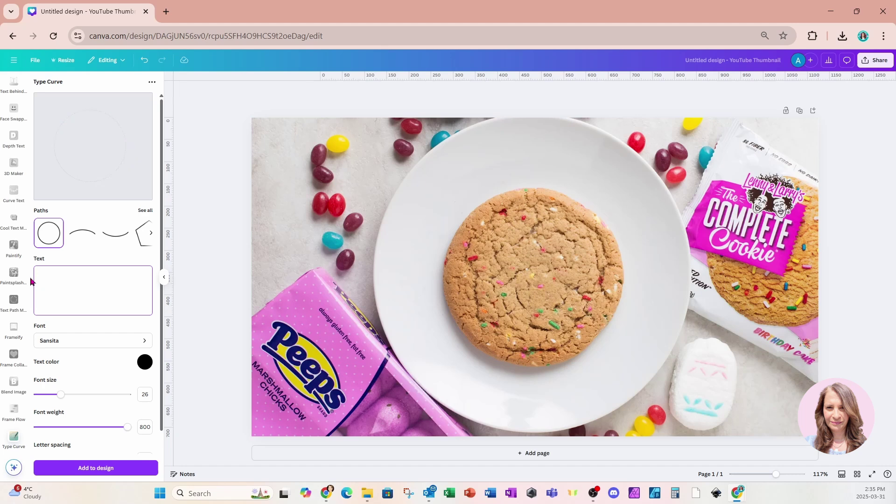
{"action": "type", "text": "The best things come in s"}
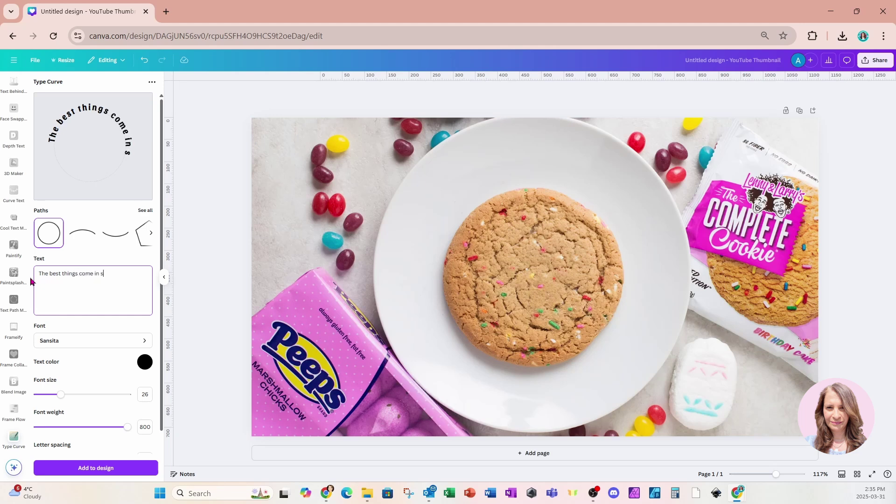
{"action": "type", "text": "mall packages"}
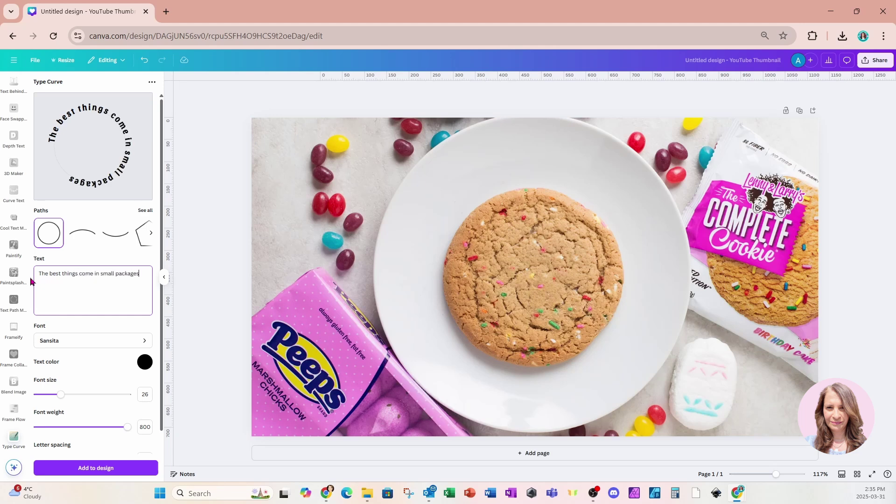
{"action": "type", "text": ". That's why I dream small!"}
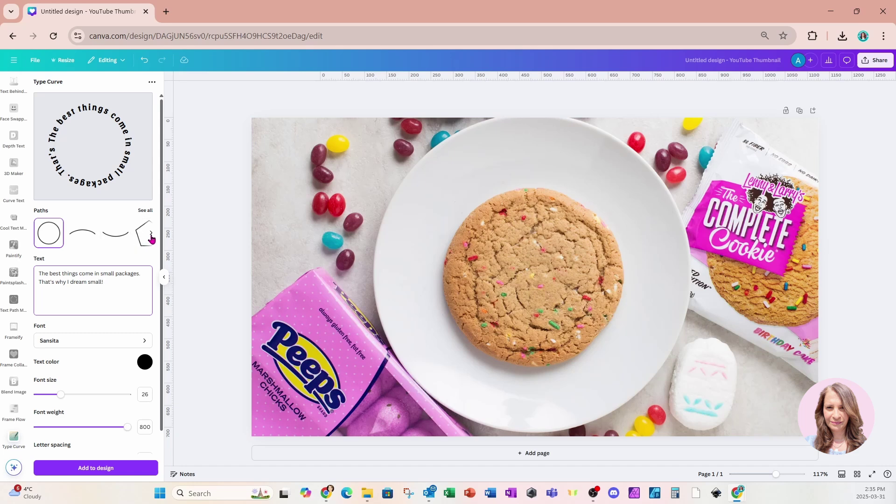
Step: Change the Type Curve path from the circle to the spiral shape
{"action": "left_click", "coordinate": [151, 238]}
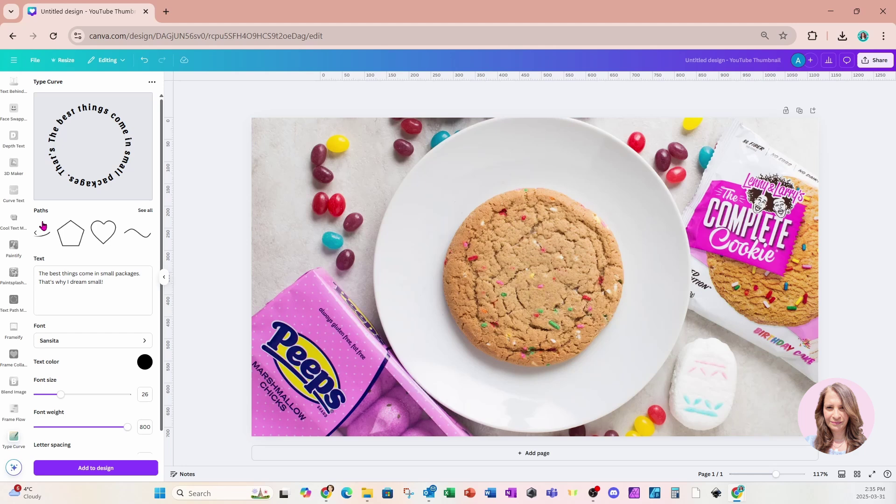
{"action": "left_click", "coordinate": [142, 212]}
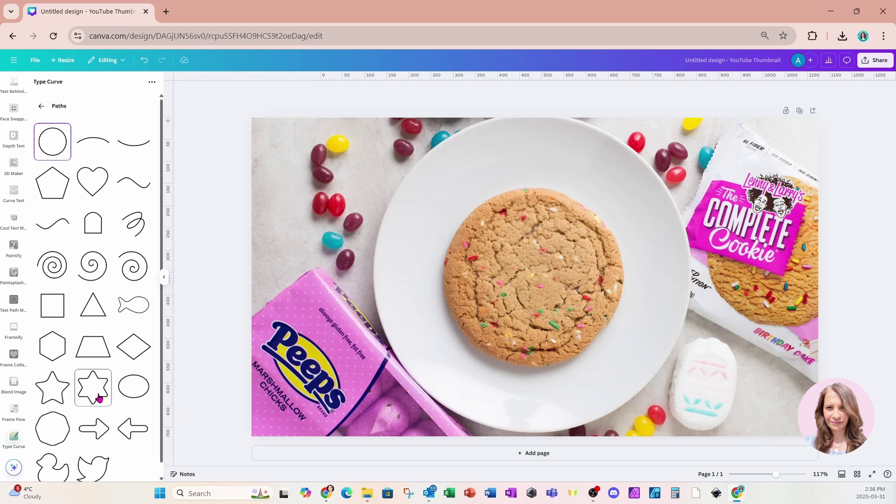
{"action": "left_click", "coordinate": [50, 272]}
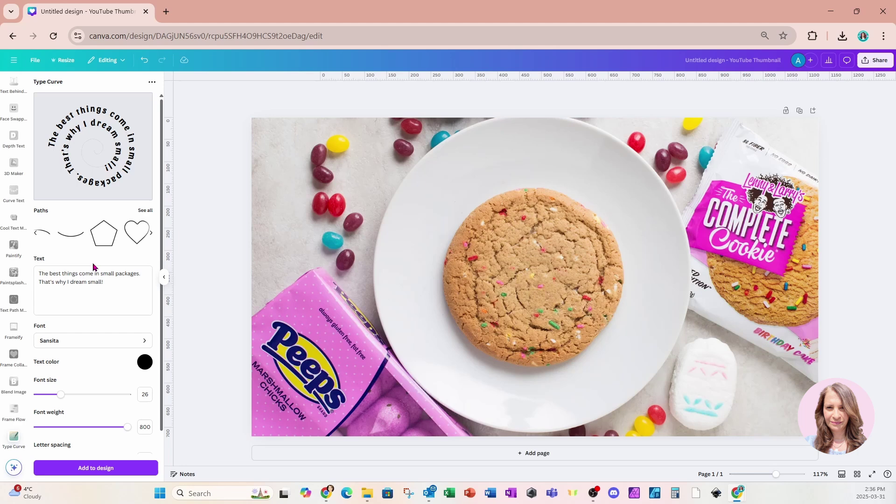
{"action": "scroll", "coordinate": [68, 291], "scroll_direction": "down", "scroll_amount": 1}
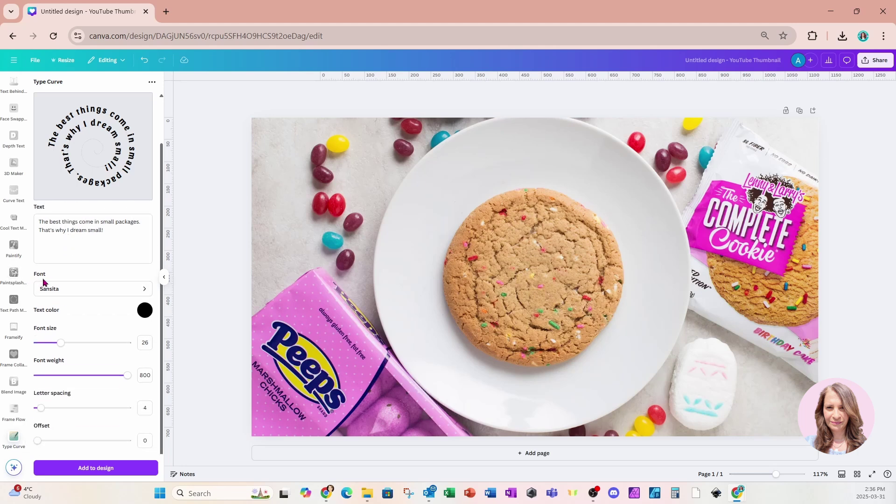
{"action": "left_click", "coordinate": [73, 292]}
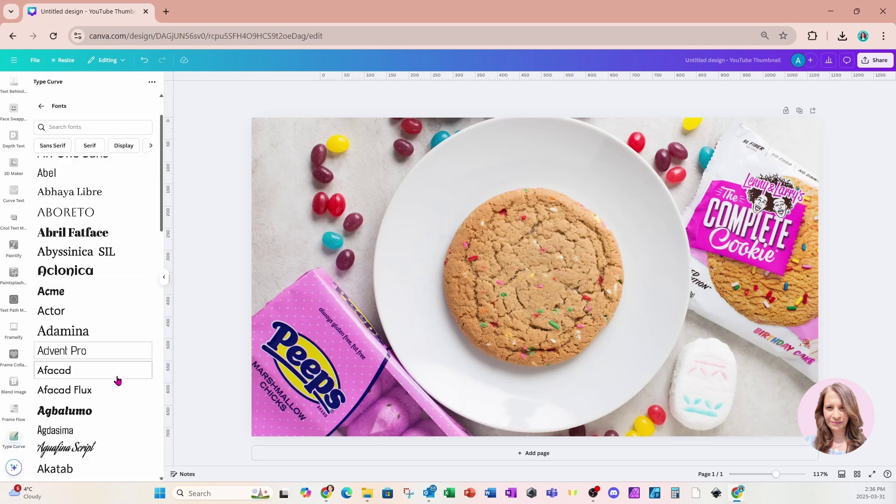
{"action": "scroll", "coordinate": [118, 392], "scroll_direction": "down", "scroll_amount": 2}
{"action": "scroll", "coordinate": [119, 392], "scroll_direction": "down", "scroll_amount": 5}
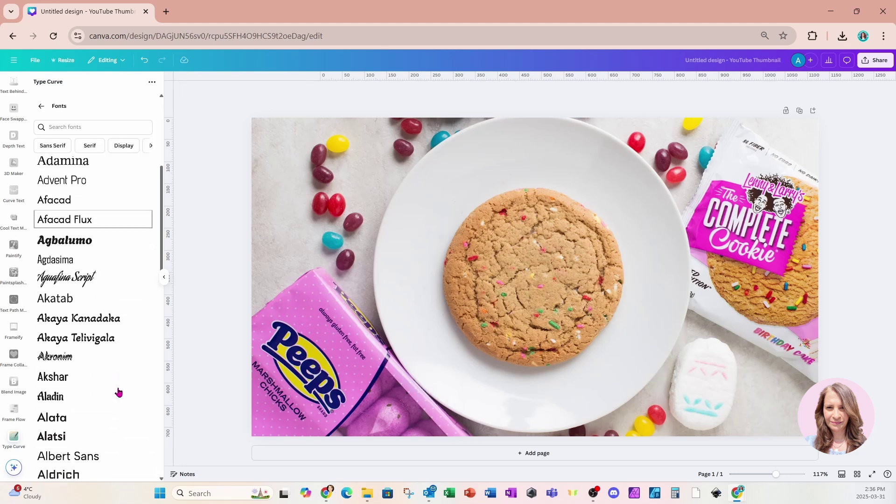
{"action": "scroll", "coordinate": [118, 392], "scroll_direction": "down", "scroll_amount": 6}
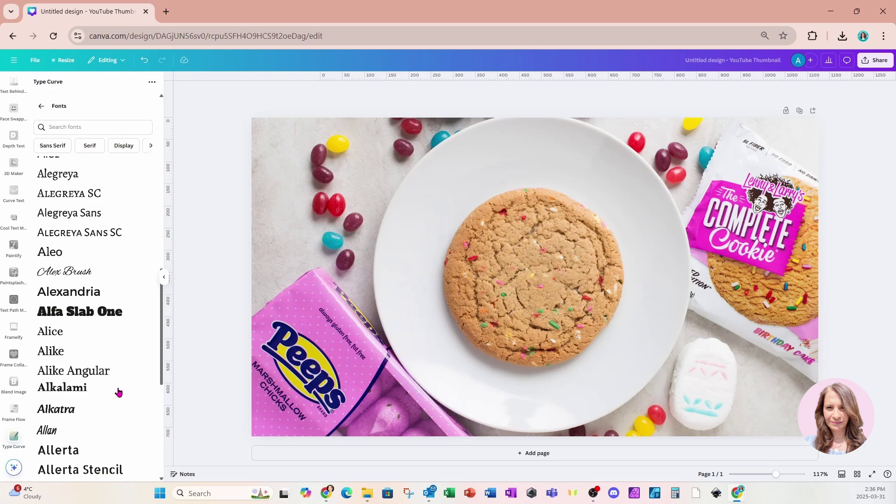
{"action": "left_click", "coordinate": [41, 106]}
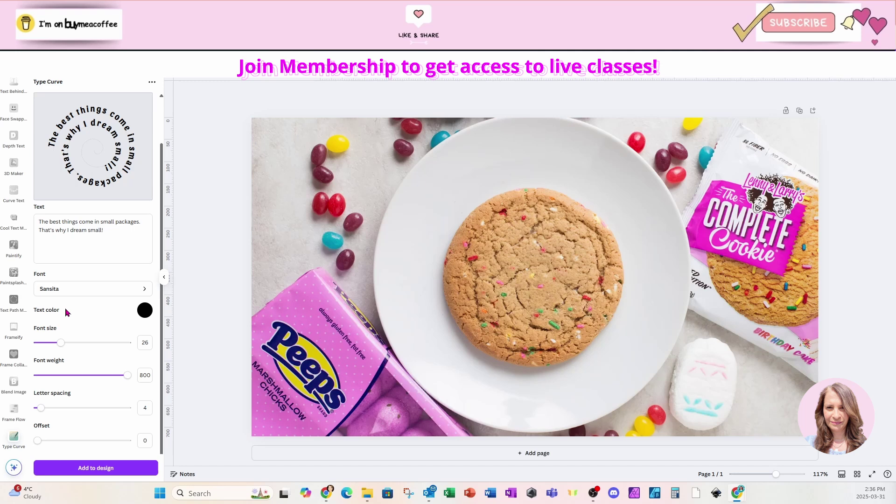
Step: Change the curved text colour to a dark purple
{"action": "left_click", "coordinate": [145, 310]}
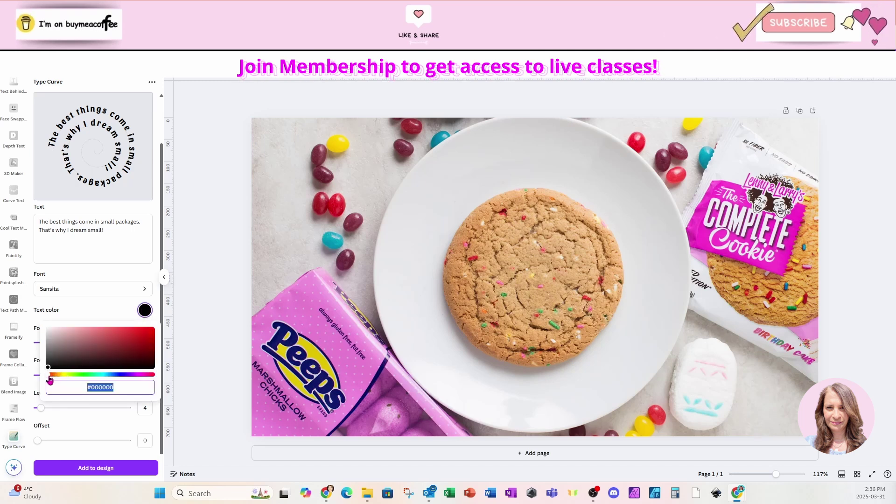
{"action": "left_click_drag", "start_coordinate": [49, 378], "coordinate": [135, 378]}
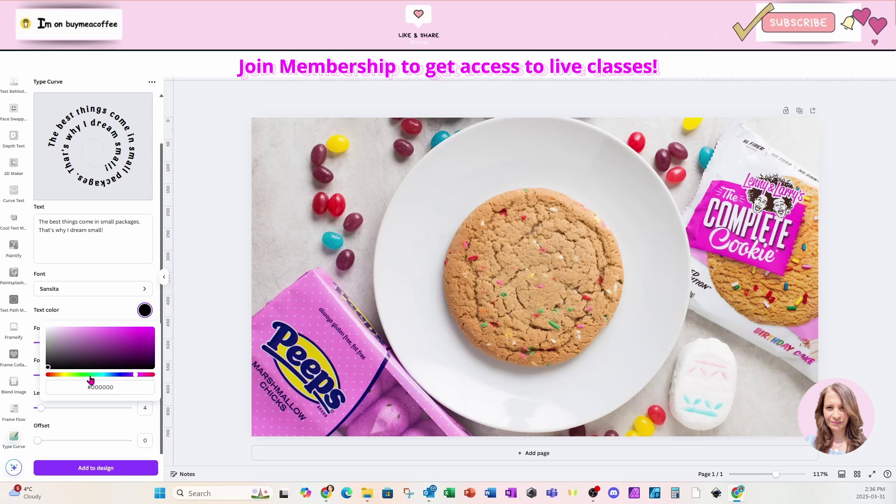
{"action": "left_click_drag", "start_coordinate": [48, 367], "coordinate": [158, 340]}
{"action": "left_click", "coordinate": [128, 313]}
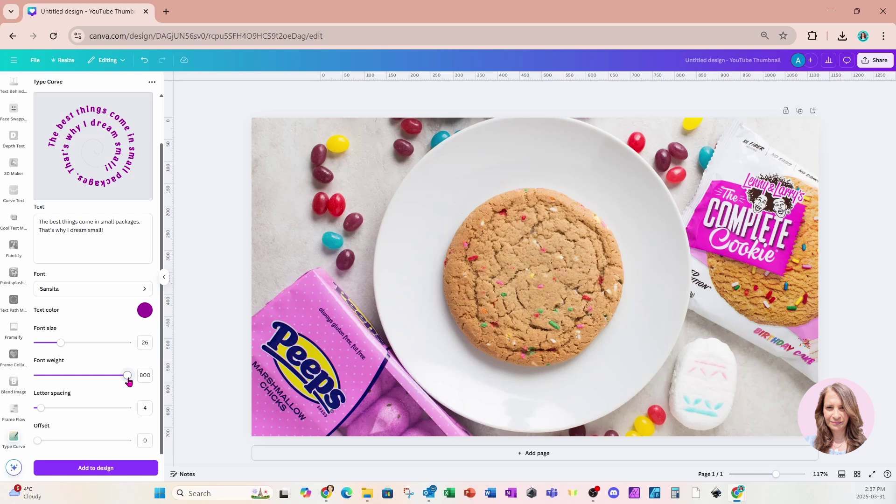
Step: Lower the font weight to 400 and settle the letter spacing at 5
{"action": "mouse_move", "coordinate": [128, 380]}
{"action": "left_mouse_down"}
{"action": "mouse_move", "coordinate": [41, 382]}
{"action": "mouse_move", "coordinate": [132, 385]}
{"action": "left_mouse_up"}
{"action": "left_click_drag", "start_coordinate": [43, 414], "coordinate": [50, 414]}
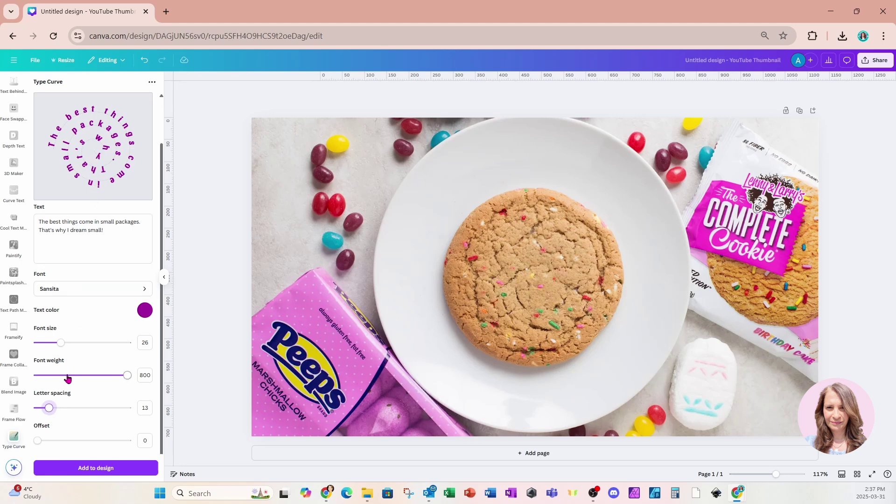
{"action": "left_click_drag", "start_coordinate": [49, 408], "coordinate": [53, 409]}
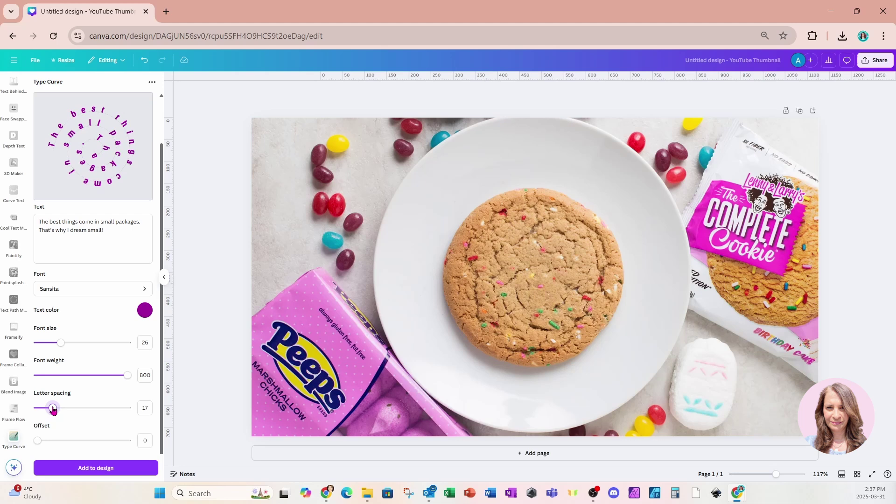
{"action": "left_click_drag", "start_coordinate": [53, 409], "coordinate": [42, 410]}
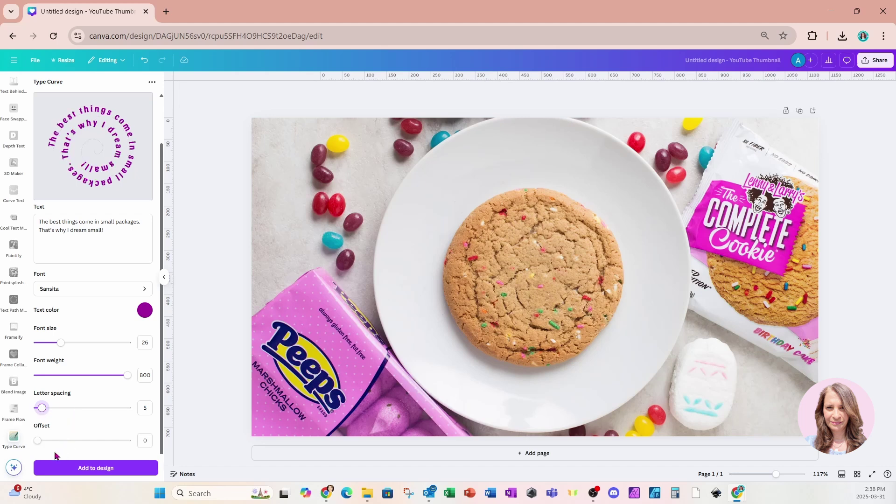
Step: Try a higher Offset value, then return the spiral text's offset to 1
{"action": "left_click_drag", "start_coordinate": [38, 440], "coordinate": [46, 441]}
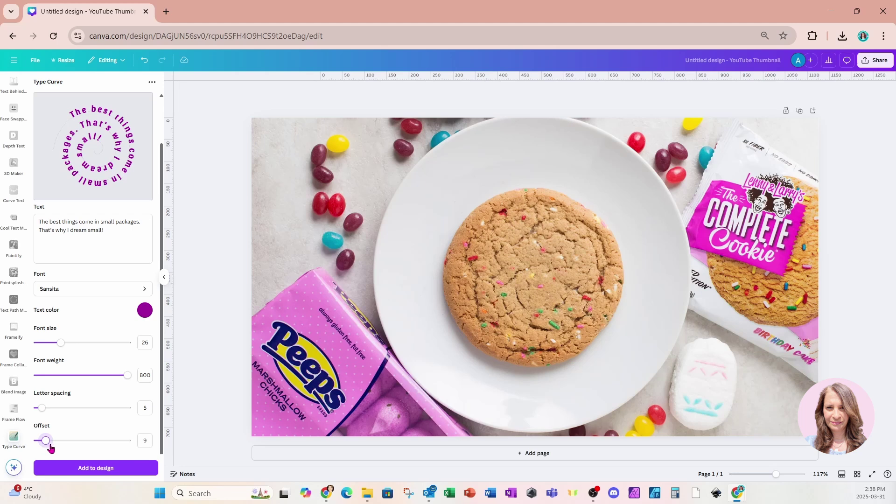
{"action": "left_click_drag", "start_coordinate": [47, 441], "coordinate": [39, 444]}
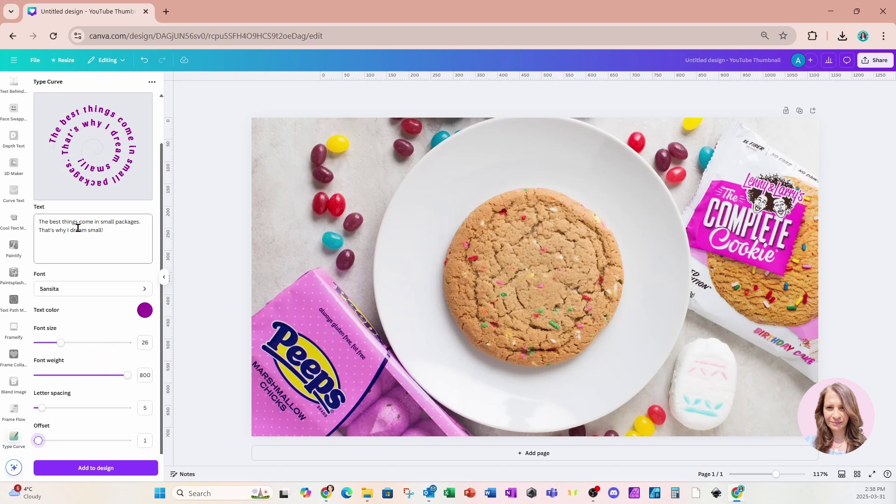
Step: Add the purple spiral quote to the thumbnail and scale it up over the cookie
{"action": "left_click", "coordinate": [84, 472]}
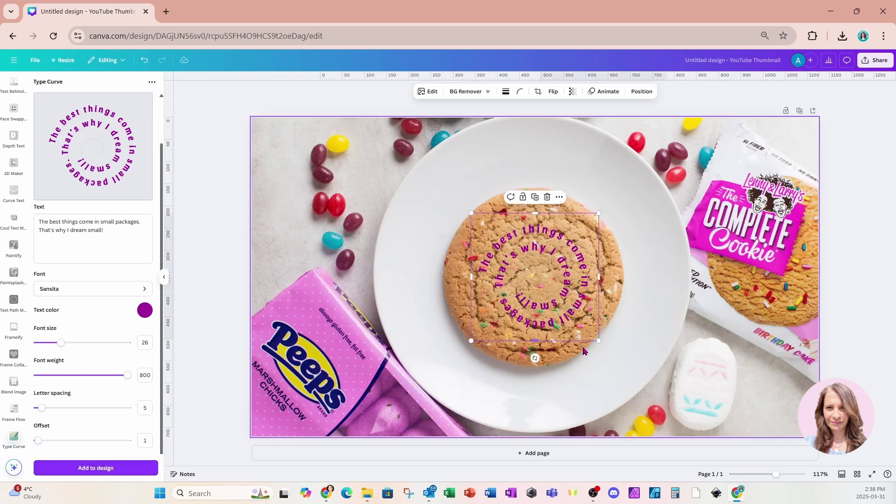
{"action": "left_click_drag", "start_coordinate": [596, 342], "coordinate": [625, 367]}
{"action": "left_click_drag", "start_coordinate": [472, 215], "coordinate": [441, 183]}
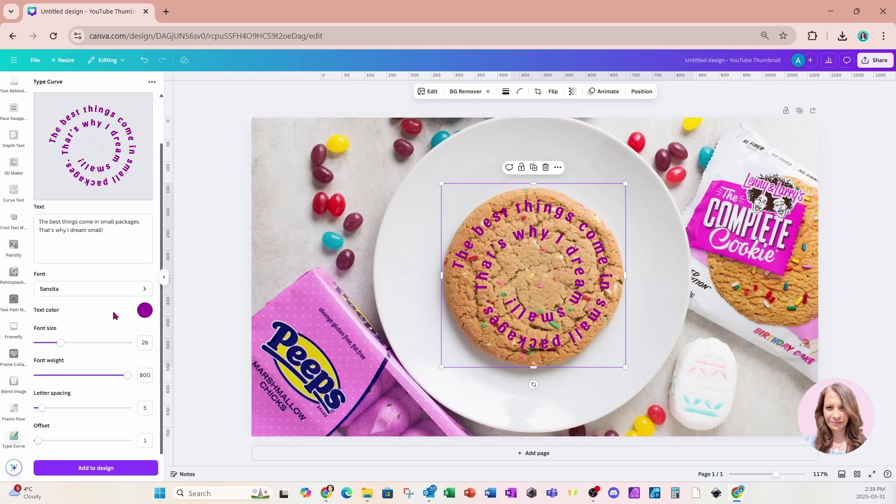
Step: Change the Type Curve text colour setting to grey
{"action": "left_click", "coordinate": [148, 312]}
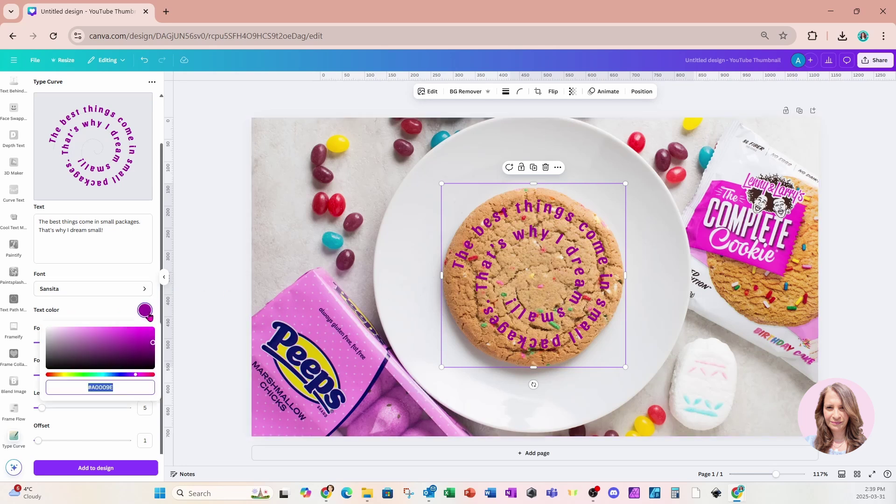
{"action": "left_click_drag", "start_coordinate": [152, 347], "coordinate": [42, 357]}
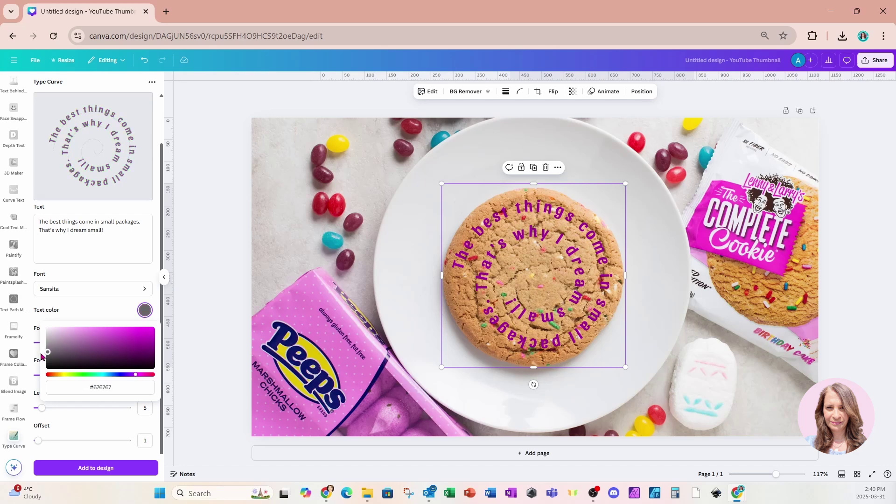
{"action": "left_click", "coordinate": [82, 312]}
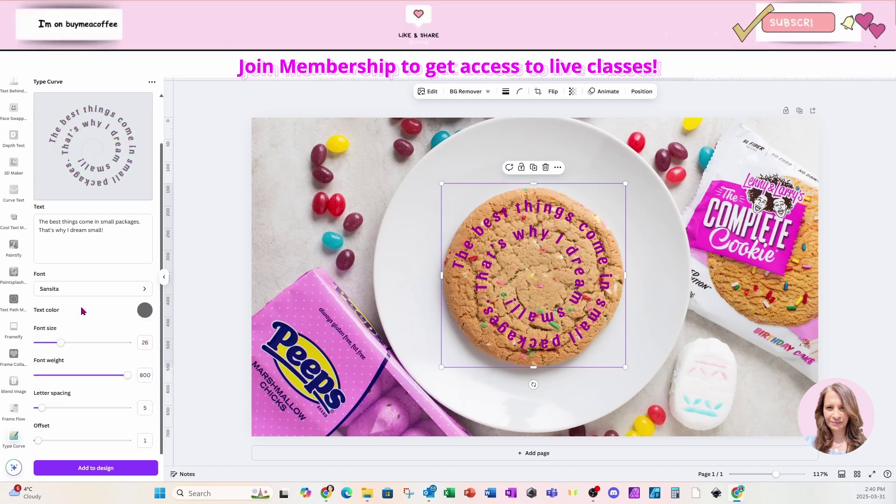
Step: Add a grey spiral copy, move it aside, delete it, and reselect the purple spiral
{"action": "left_click", "coordinate": [74, 473]}
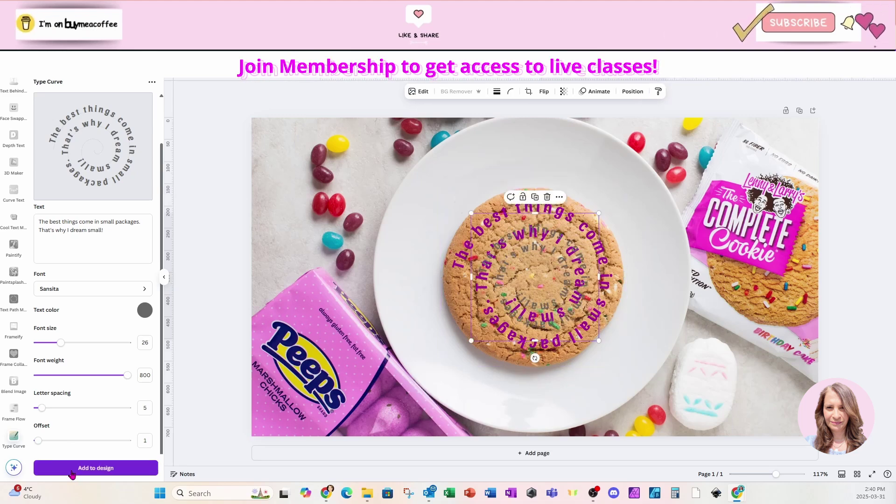
{"action": "left_click_drag", "start_coordinate": [523, 337], "coordinate": [409, 297]}
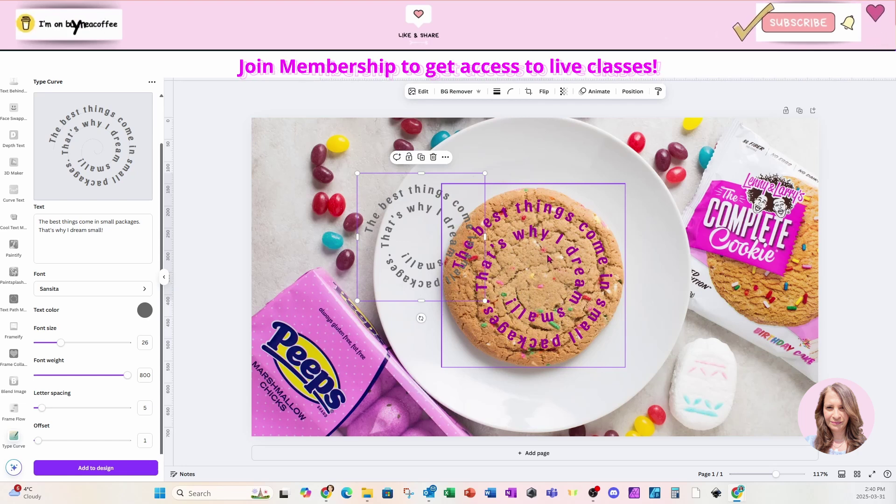
{"action": "left_click", "coordinate": [433, 157]}
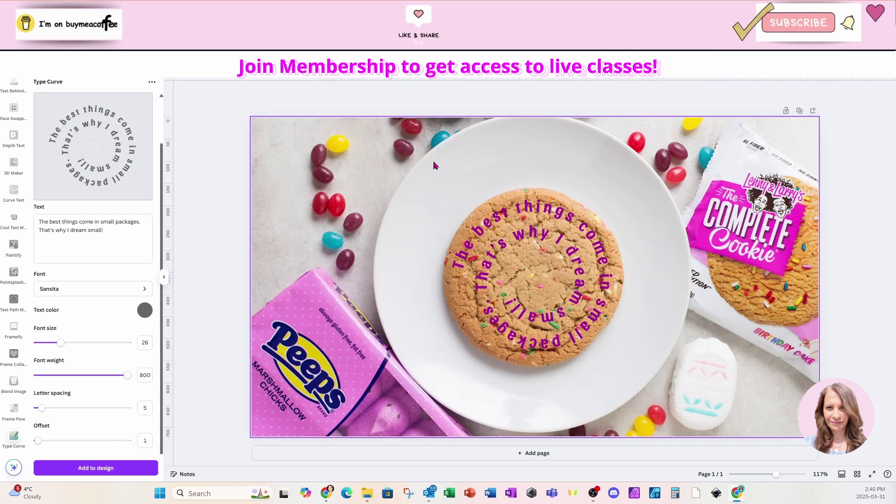
{"action": "left_click", "coordinate": [544, 272]}
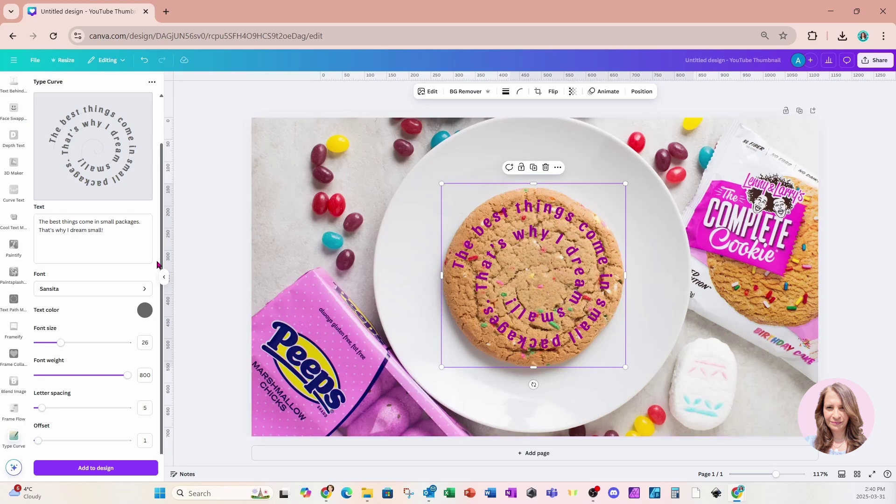
Step: Collapse the Type Curve panel and open Edit options for the spiral text image
{"action": "left_click", "coordinate": [164, 277]}
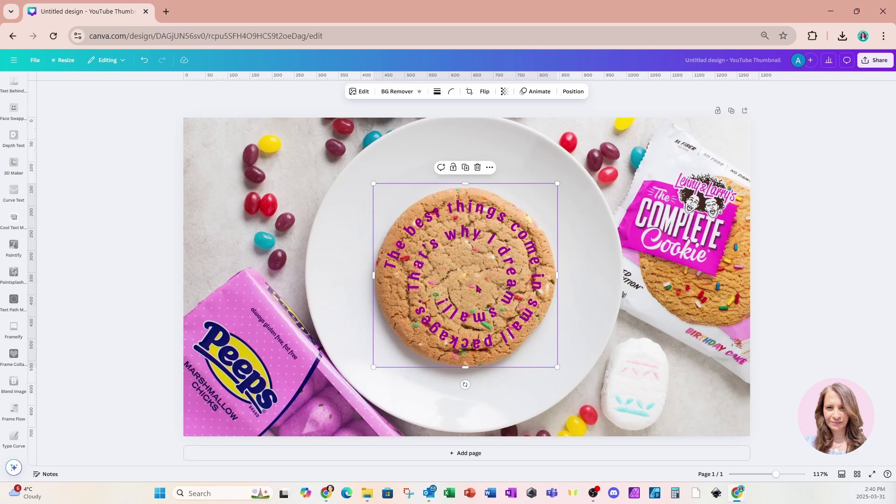
{"action": "left_click", "coordinate": [361, 93]}
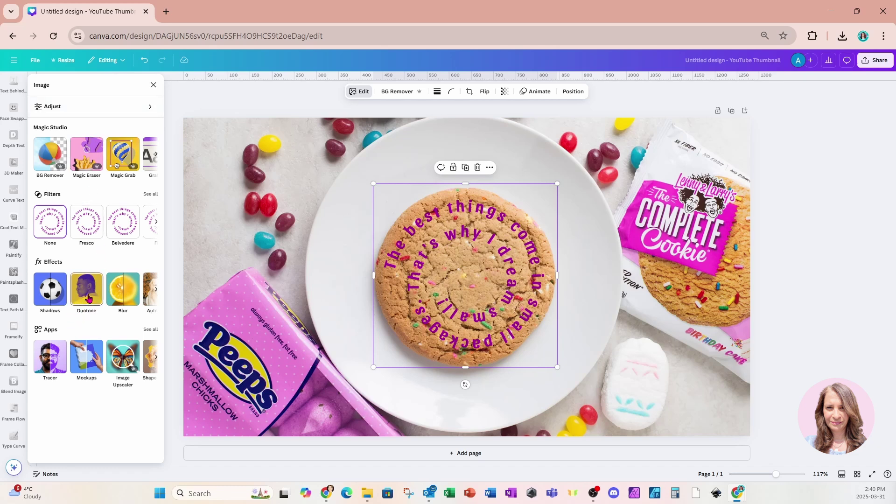
Step: Apply a Drop shadow with blur 17, angle 62, distance 31 and intensity 84
{"action": "left_click", "coordinate": [50, 299]}
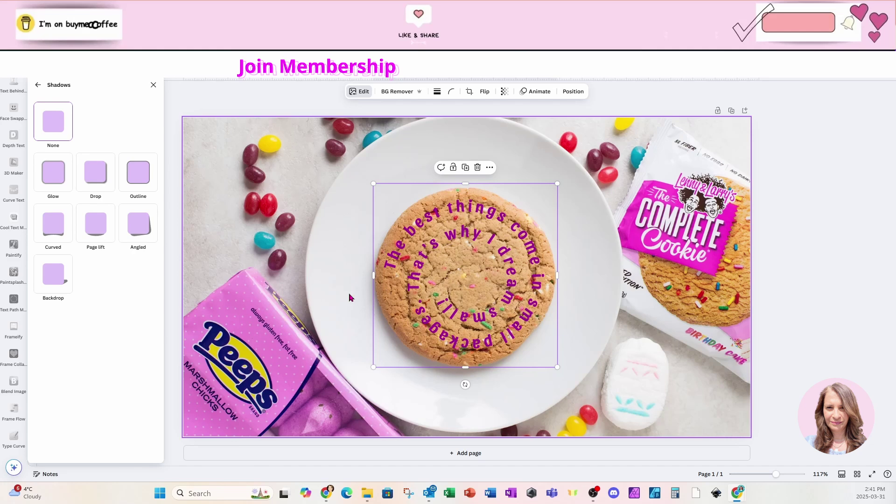
{"action": "left_click", "coordinate": [91, 179]}
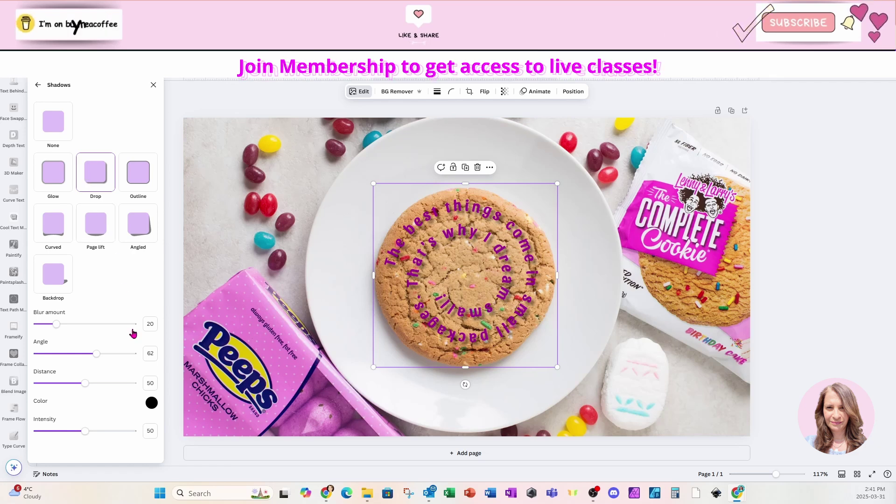
{"action": "left_click_drag", "start_coordinate": [85, 431], "coordinate": [118, 436]}
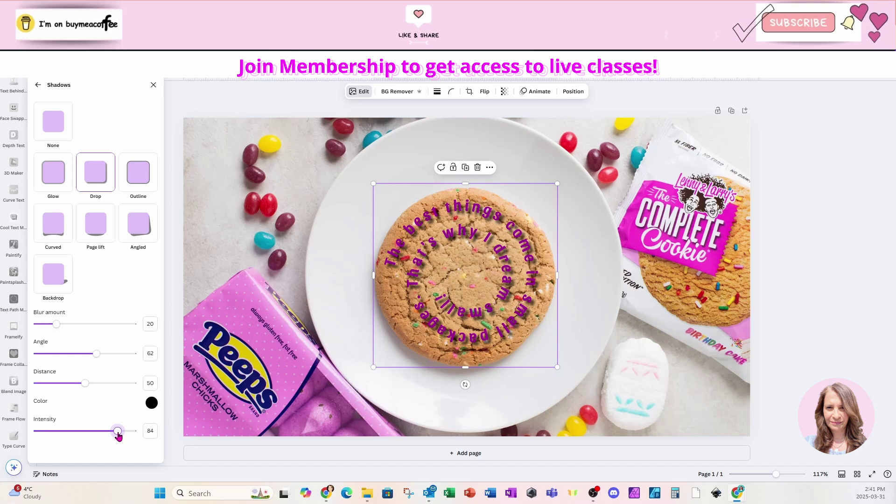
{"action": "left_click_drag", "start_coordinate": [86, 388], "coordinate": [68, 393]}
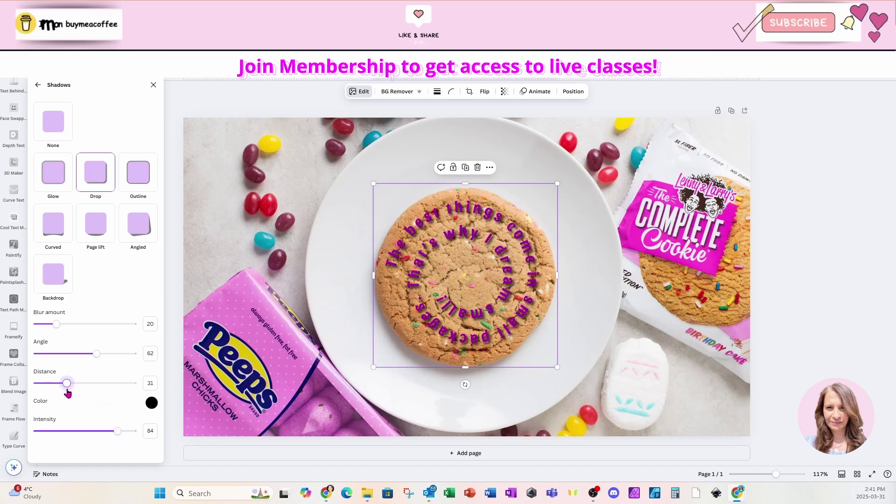
{"action": "left_click_drag", "start_coordinate": [56, 325], "coordinate": [53, 326]}
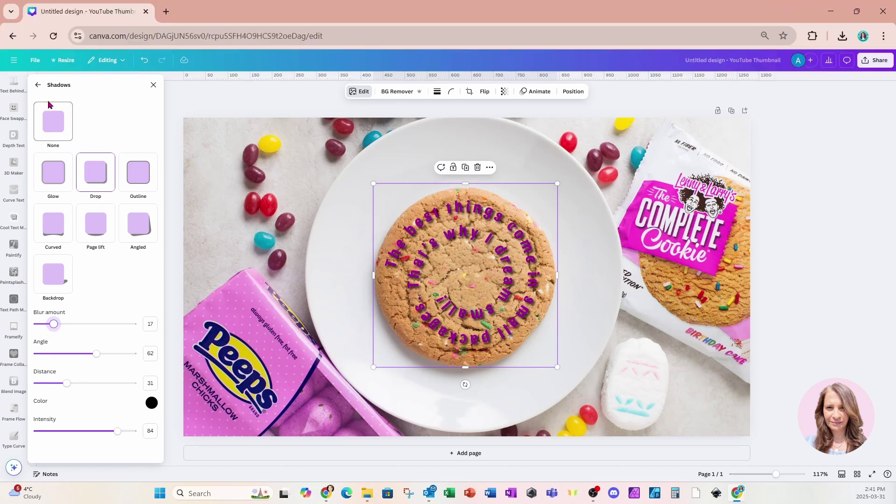
Step: Raise the spiral text's brightness to 73 in Adjust so it turns bright pink
{"action": "left_click", "coordinate": [37, 87]}
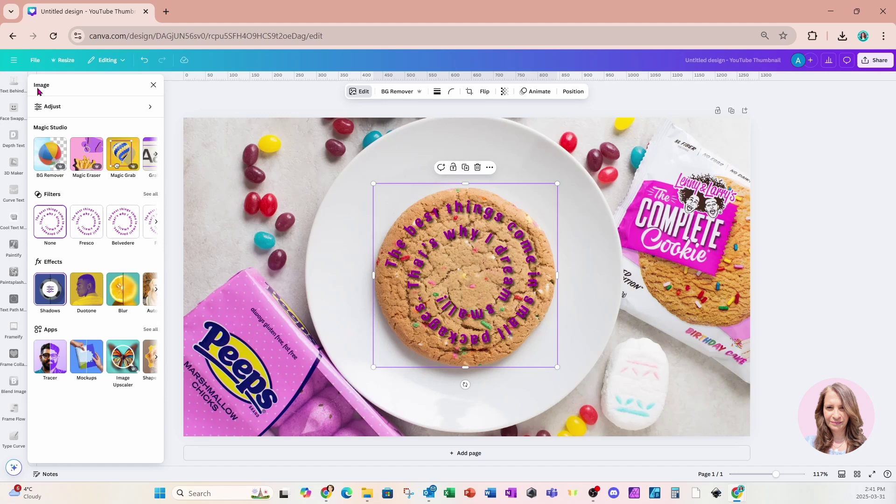
{"action": "left_click", "coordinate": [41, 110]}
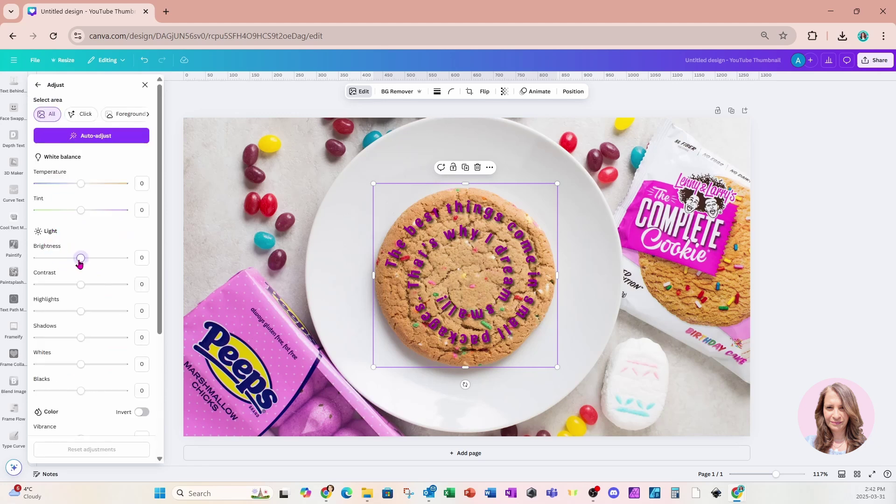
{"action": "left_click_drag", "start_coordinate": [80, 260], "coordinate": [114, 264]}
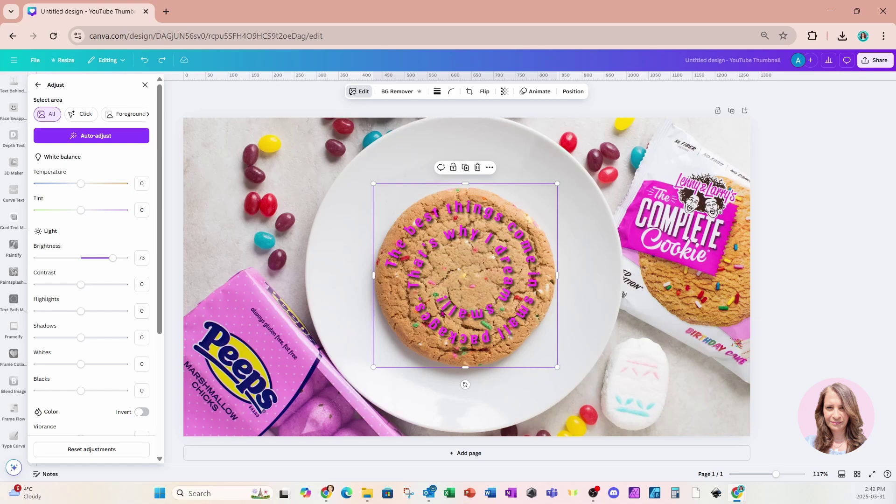
Step: Resize the spiral text to about 742x742 and position it over the plate
{"action": "left_click_drag", "start_coordinate": [557, 366], "coordinate": [594, 395]}
{"action": "left_click_drag", "start_coordinate": [373, 184], "coordinate": [289, 122]}
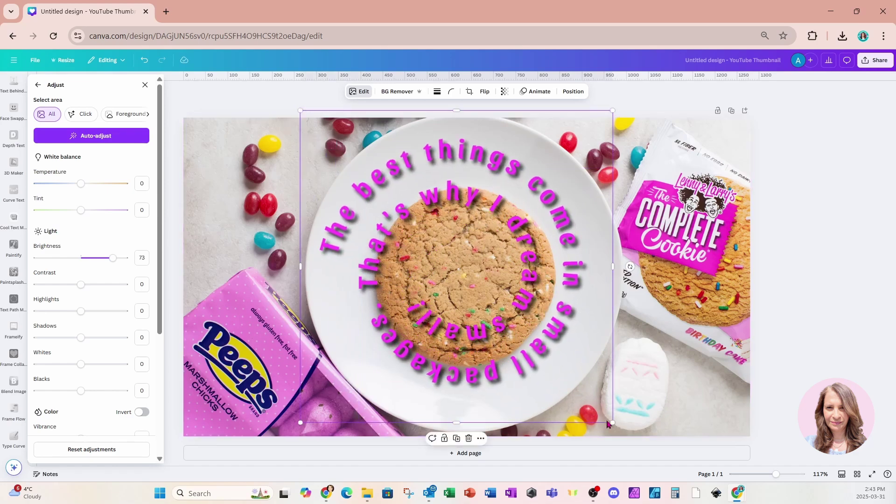
{"action": "left_click_drag", "start_coordinate": [612, 422], "coordinate": [629, 436]}
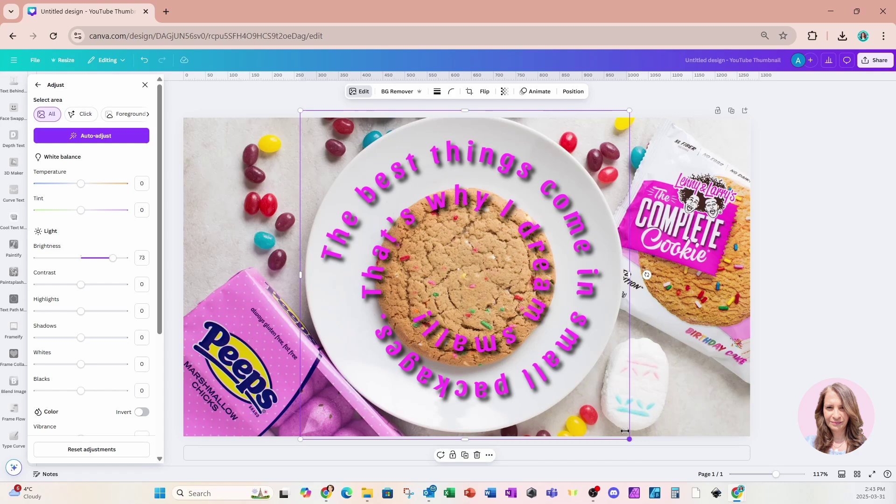
{"action": "left_click_drag", "start_coordinate": [559, 366], "coordinate": [557, 362]}
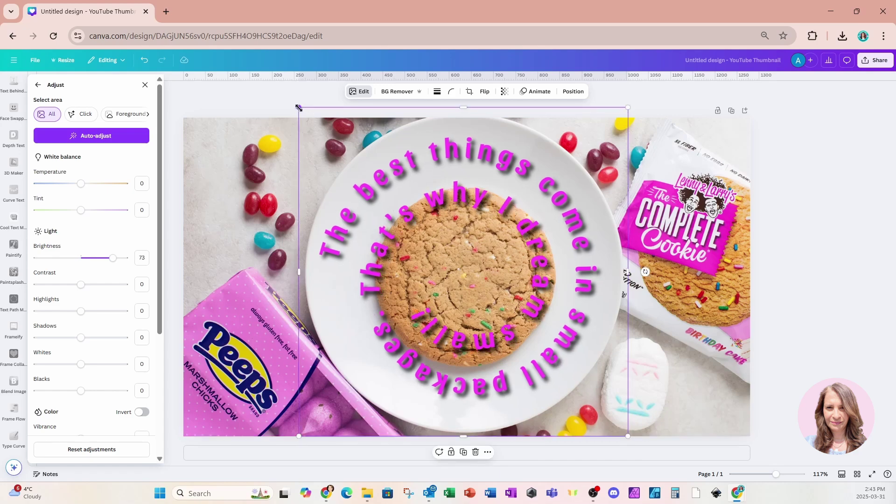
{"action": "left_click_drag", "start_coordinate": [299, 108], "coordinate": [302, 108]}
Step: Nudge the enlarged pink spiral so it is centred around the plate and cookie
{"action": "mouse_move", "coordinate": [473, 256]}
{"action": "left_mouse_down"}
{"action": "mouse_move", "coordinate": [467, 246]}
{"action": "mouse_move", "coordinate": [470, 253]}
{"action": "left_mouse_up"}
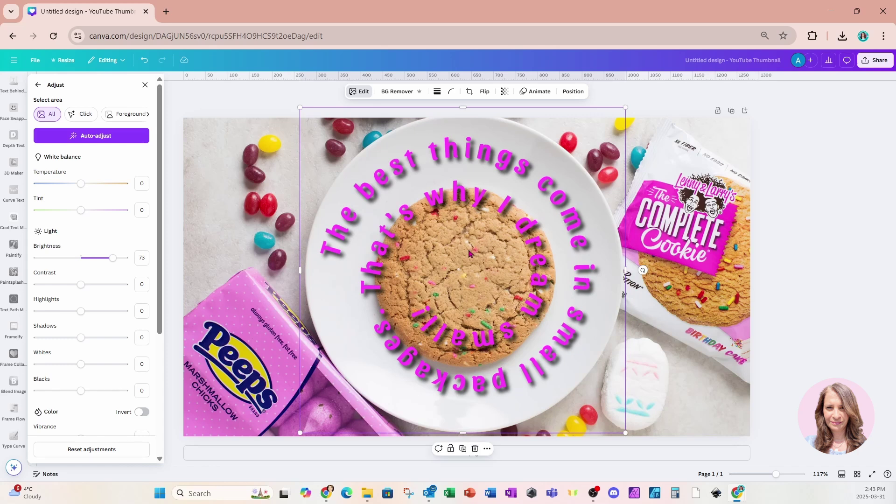